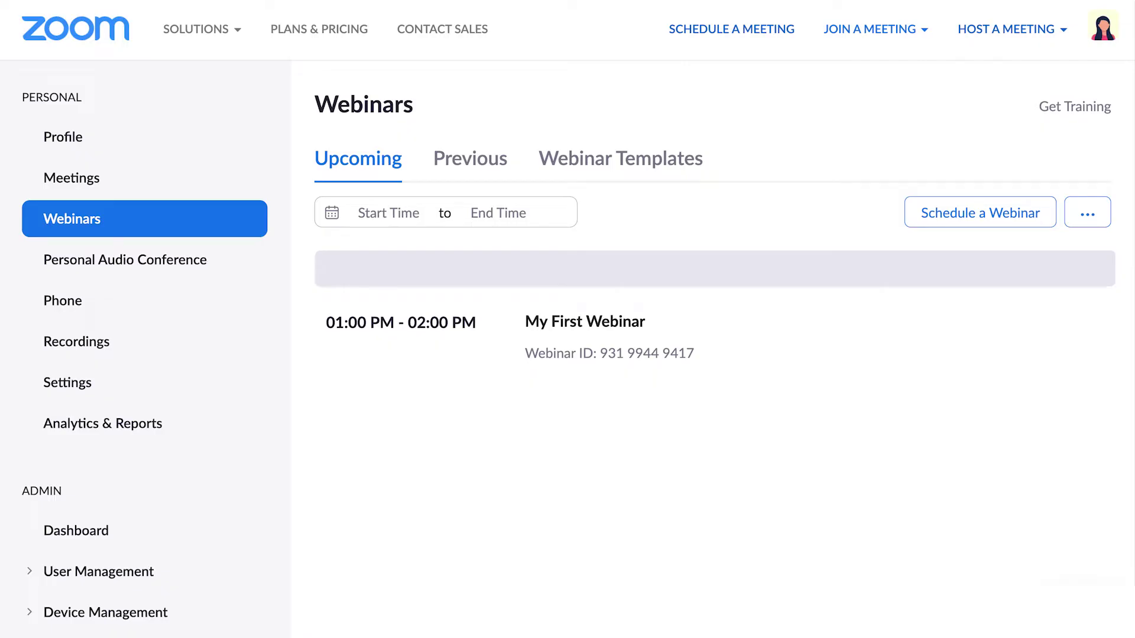
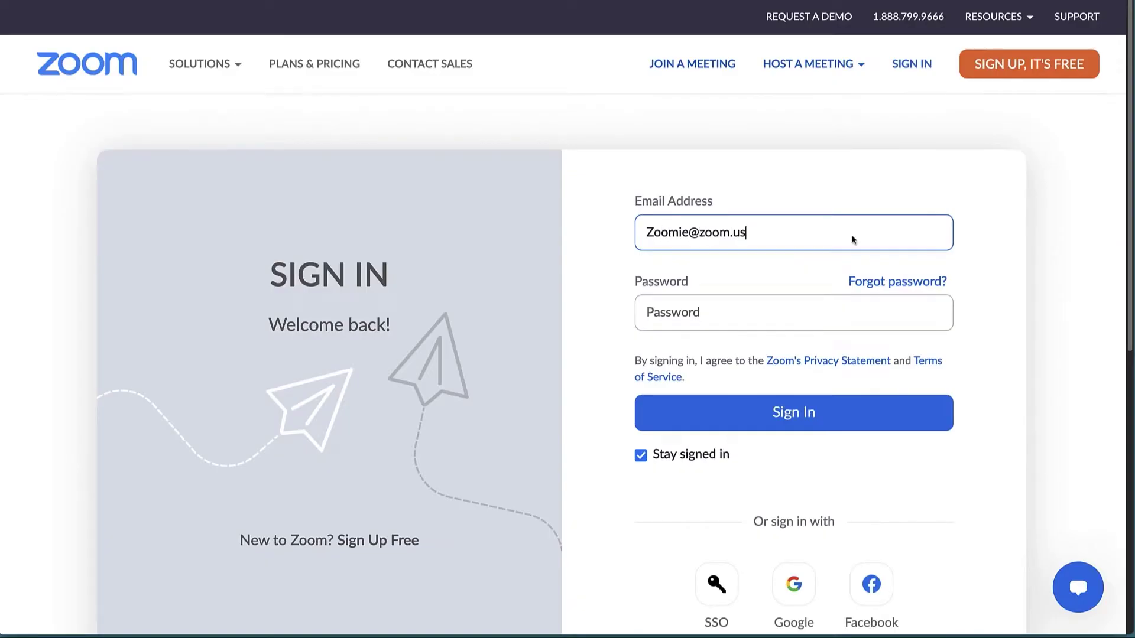
Step: Sign in with the account e-mail and password, then open the Webinars page
key(Tab)
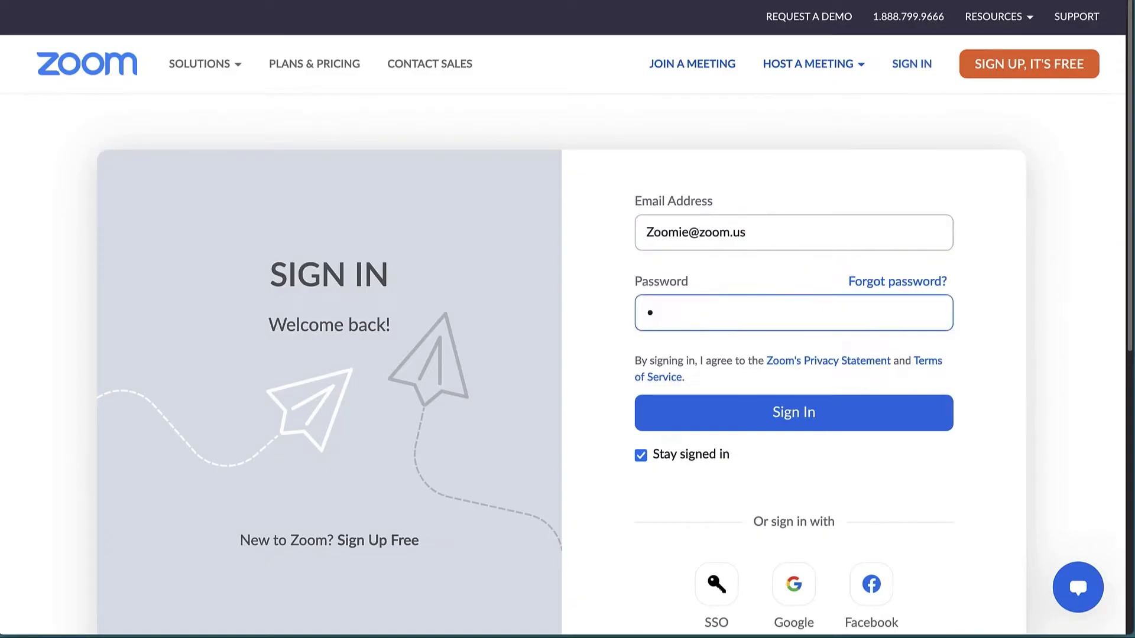
key(Return)
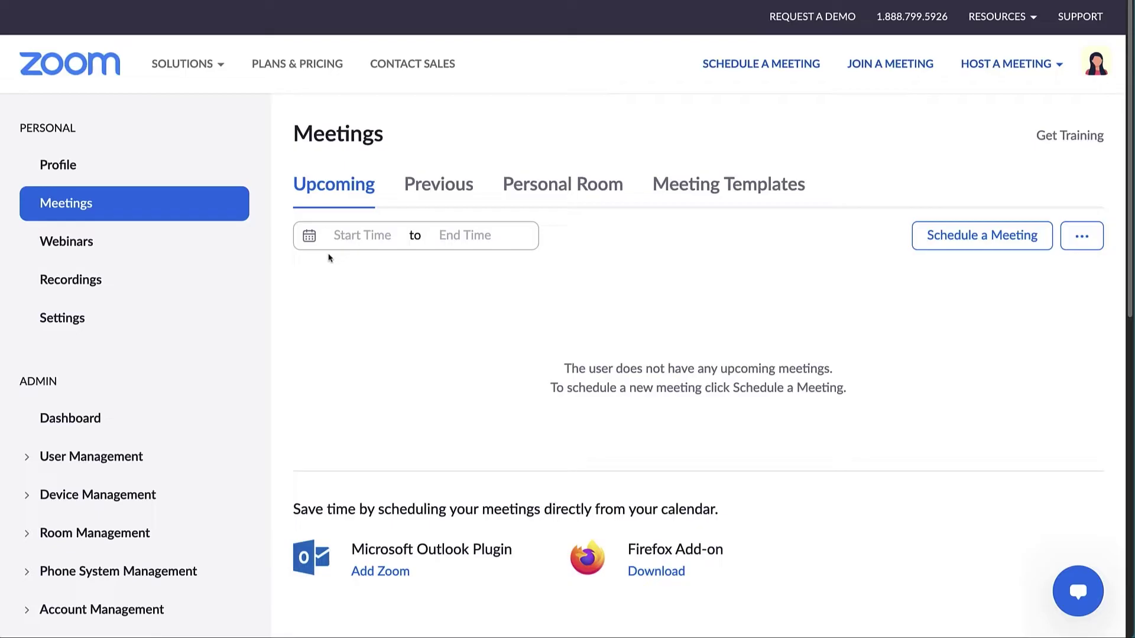
click(183, 237)
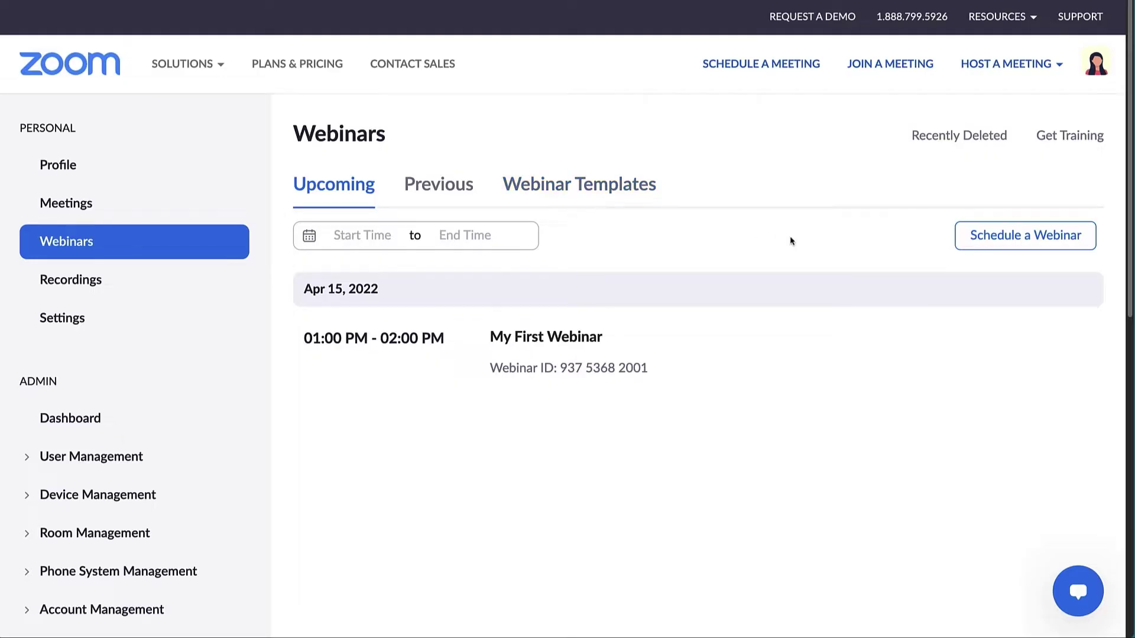
Step: Start a new webinar titled 'Zoom Webinars, Part 1: Planning Your Webinar' and paste in the course description
click(1004, 249)
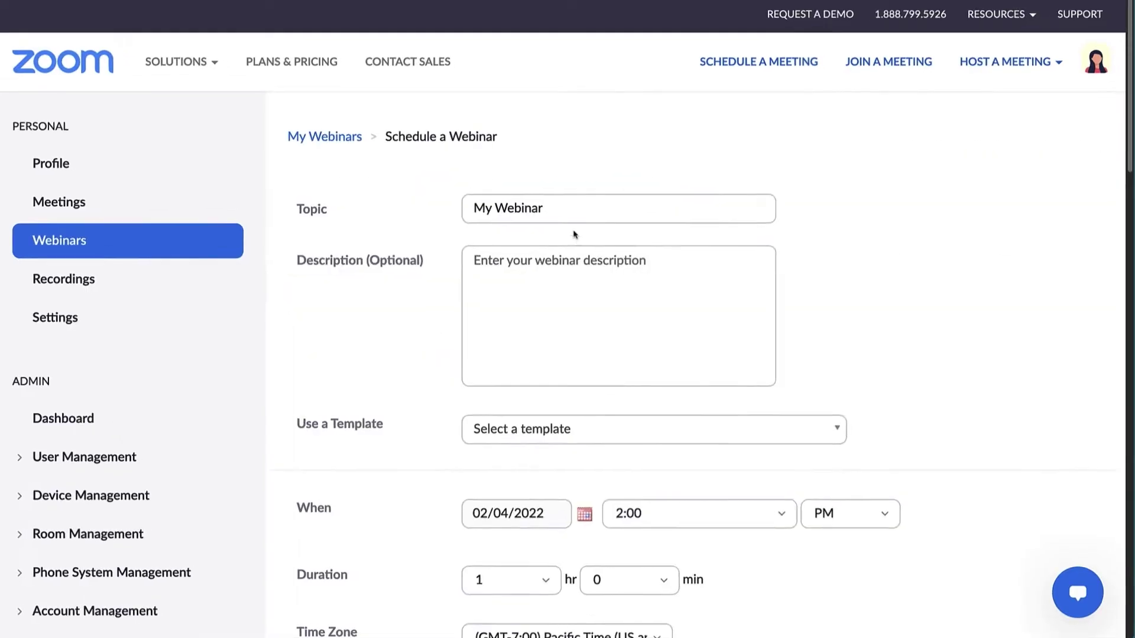
drag(543, 207, 472, 208)
text(Zoom Webinars, Part 1: Planning Your Webinar)
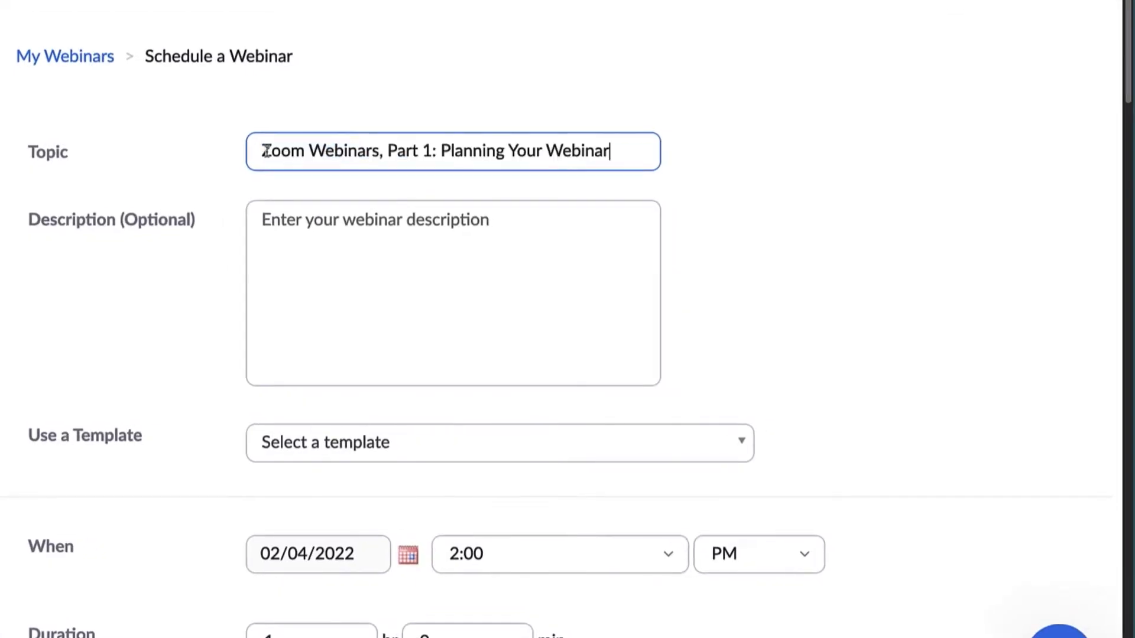
click(282, 220)
key(super+v)
scroll(282, 220, up, 10)
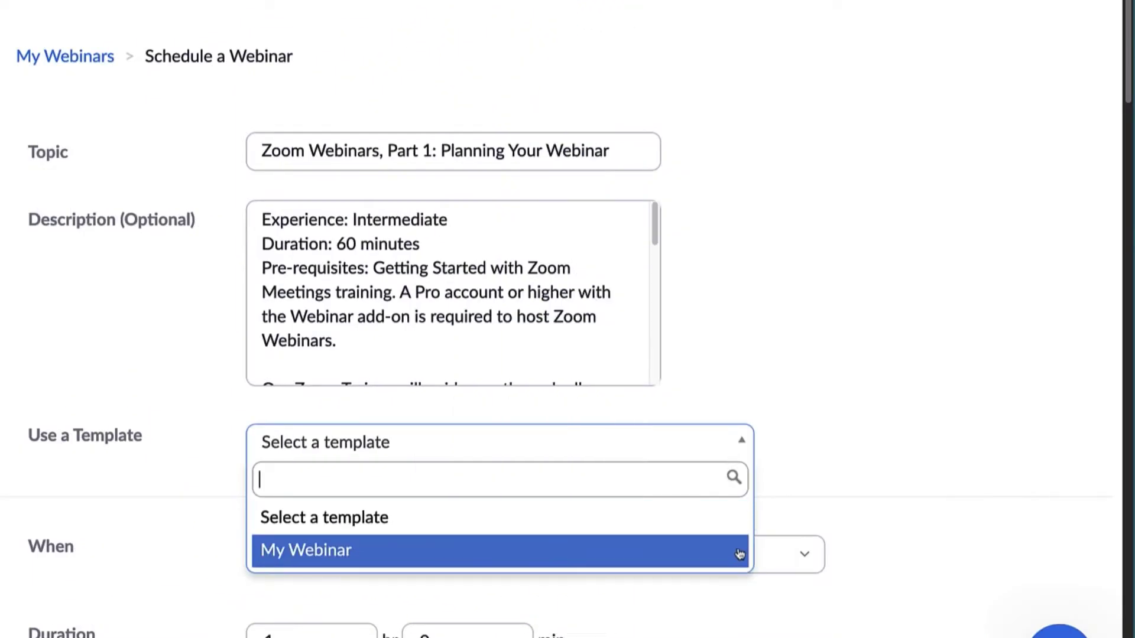
Step: Make the webinar a weekly recurring series
click(742, 442)
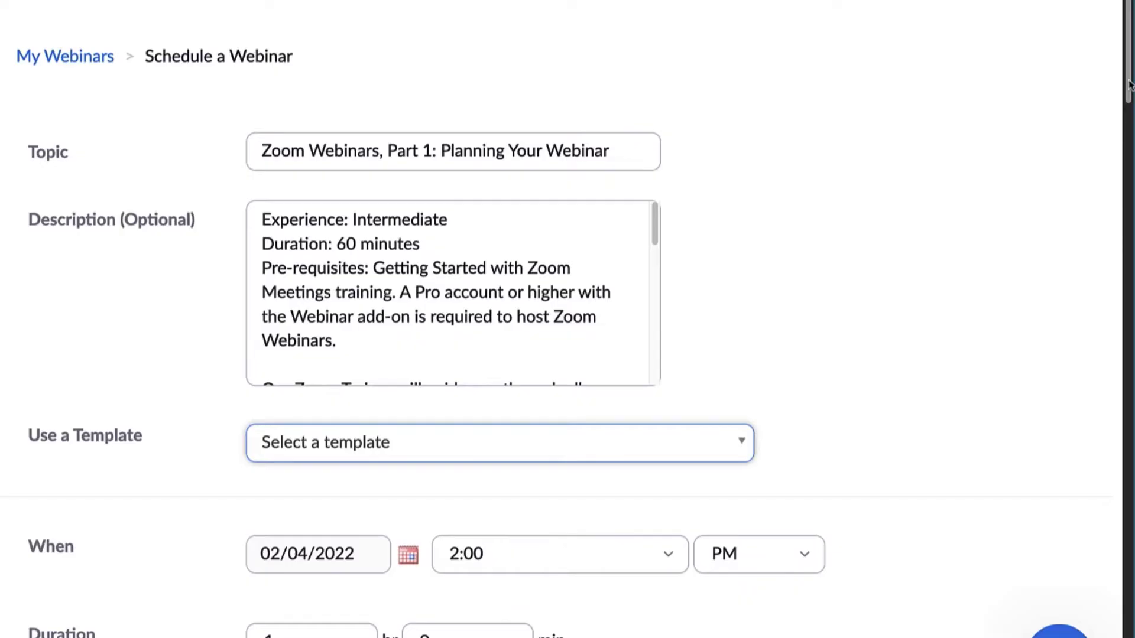
drag(1129, 85, 1121, 230)
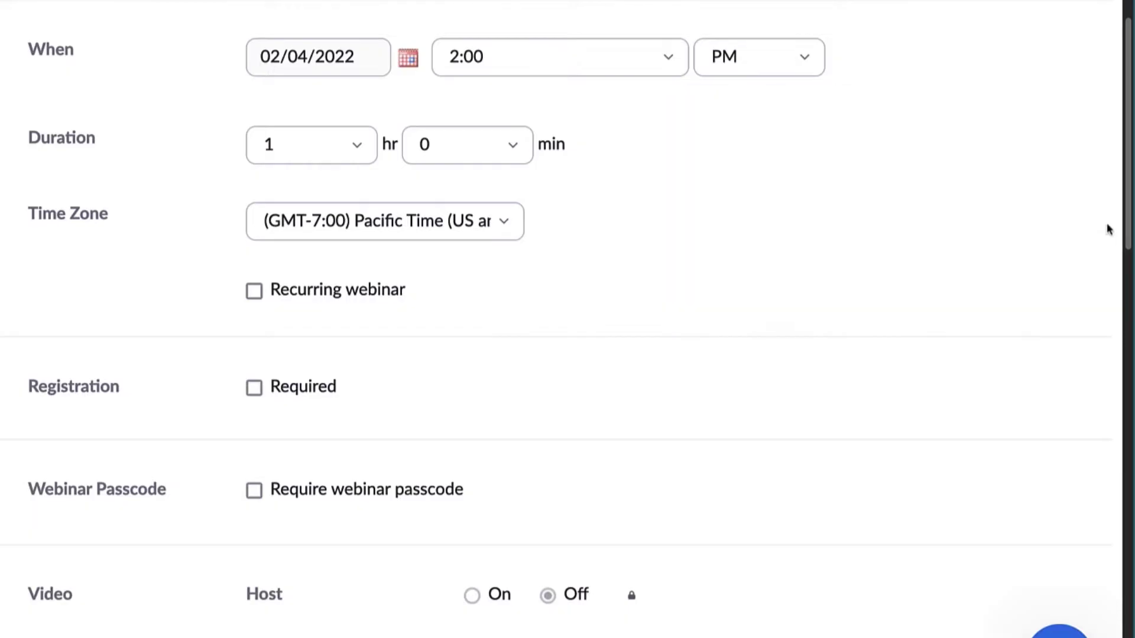
click(255, 291)
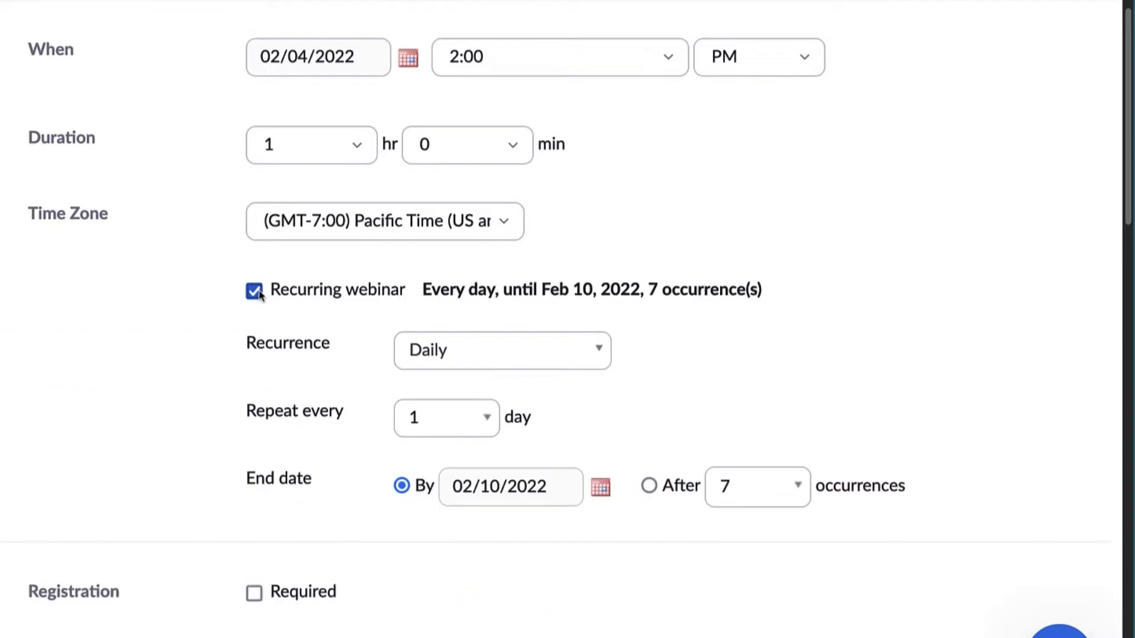
click(598, 358)
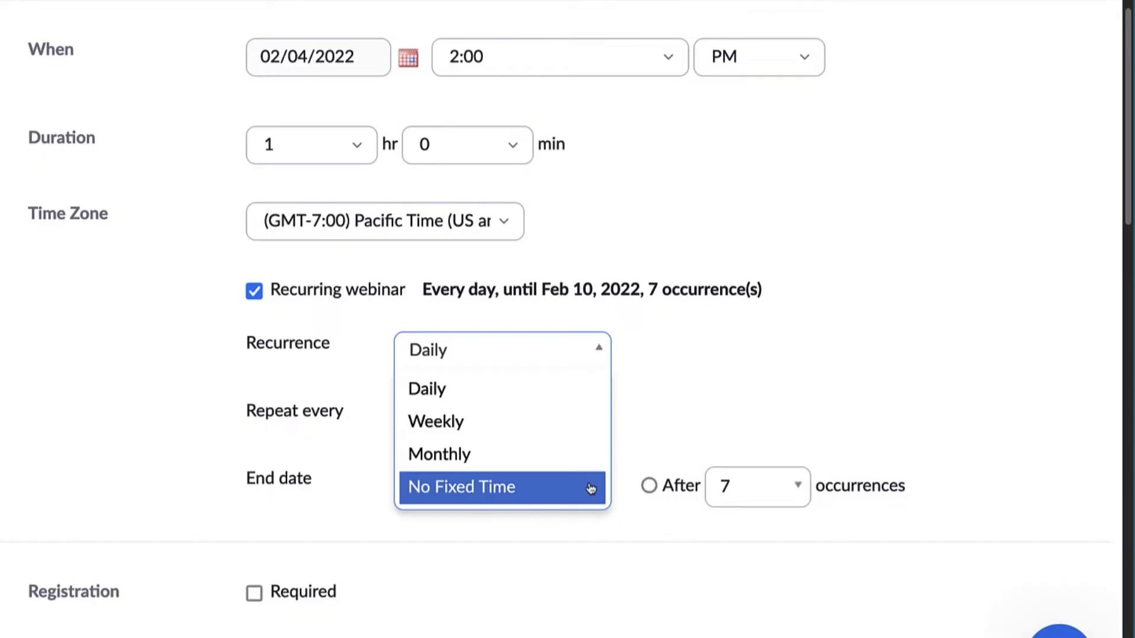
click(574, 422)
Step: Set the start time to 1:00 PM and end the series after 2 occurrences
click(666, 64)
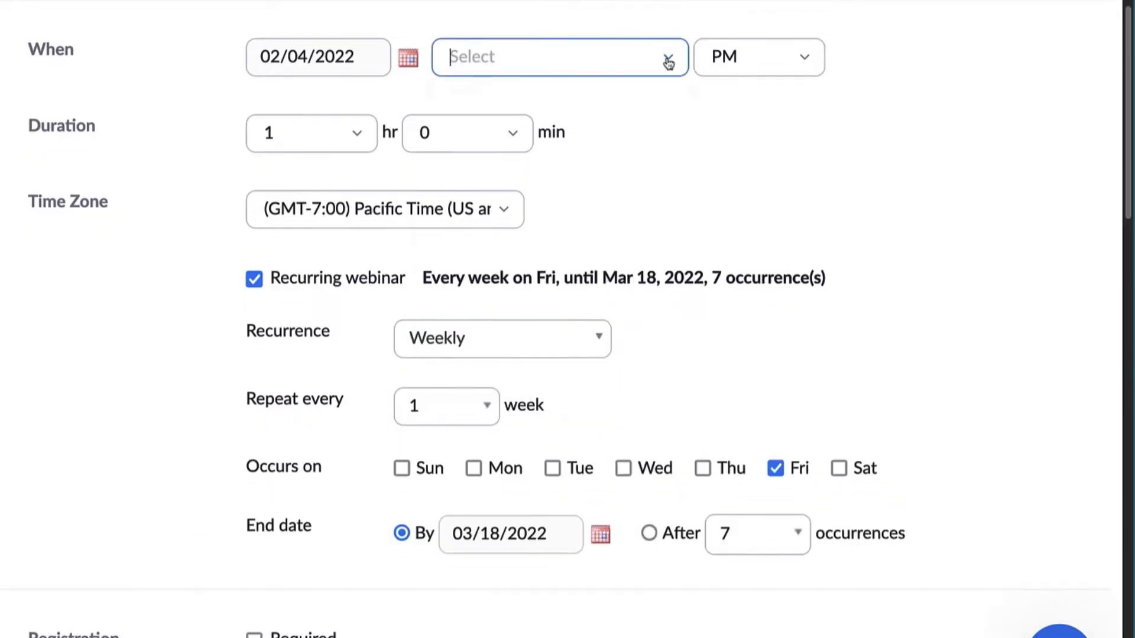
click(638, 154)
click(769, 534)
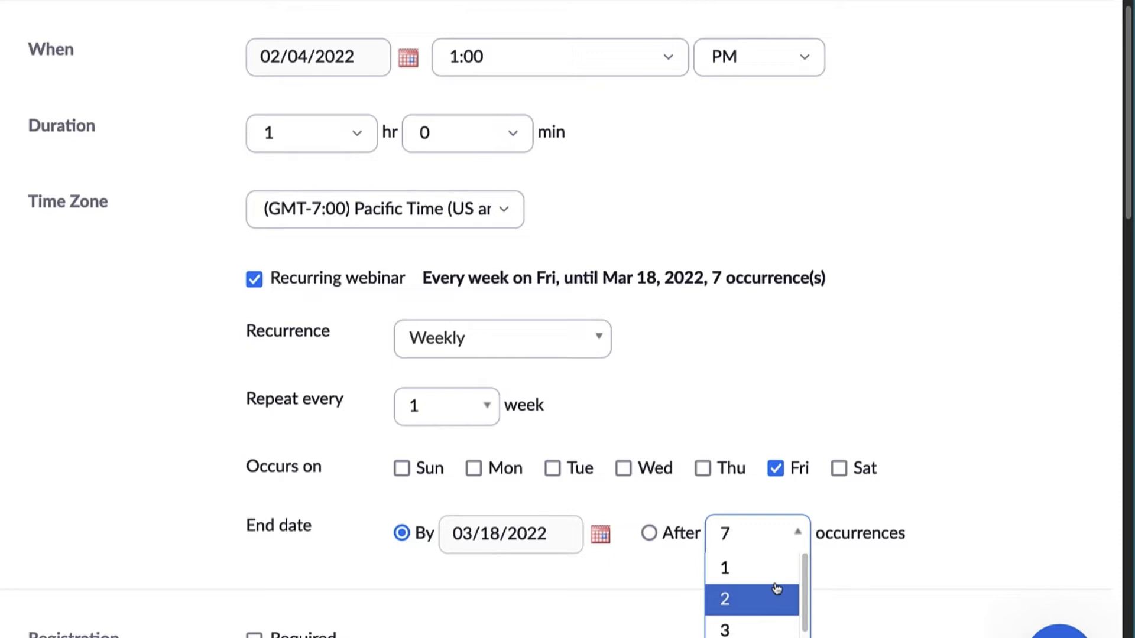
click(775, 598)
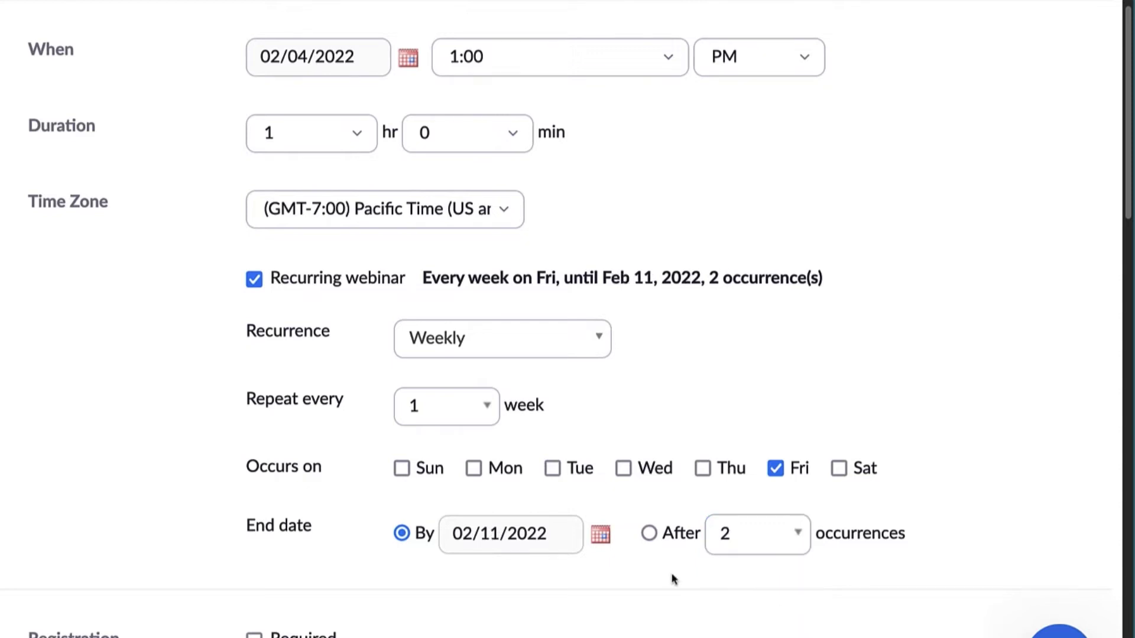
Step: Require registration, letting attendees register once and choose one or more occurrences
drag(1129, 190, 1126, 369)
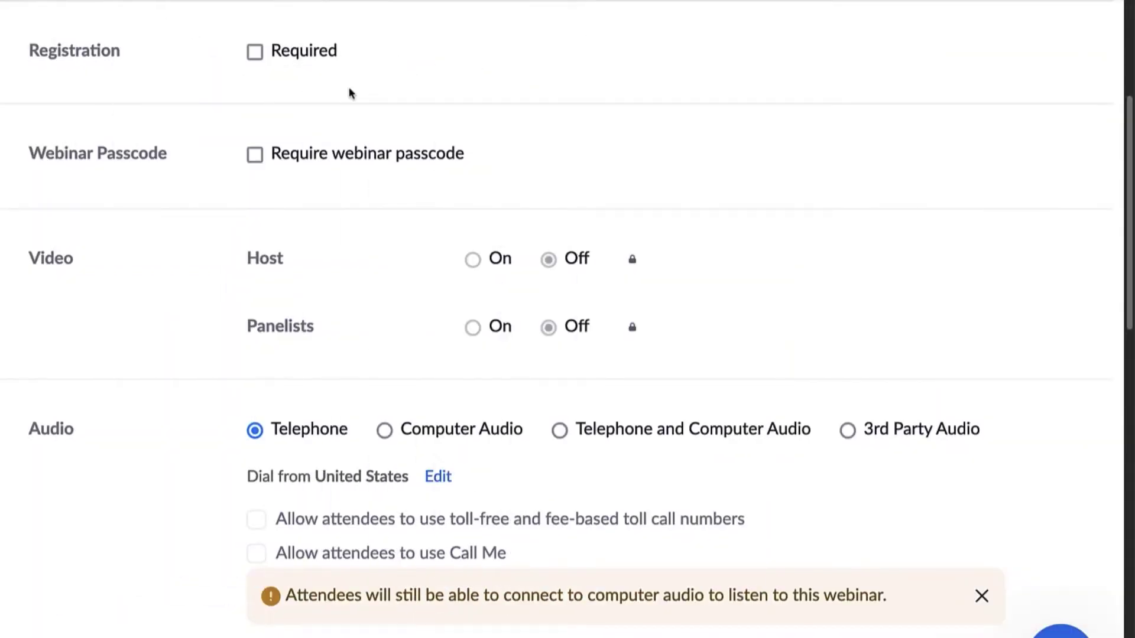
click(256, 54)
click(259, 60)
click(256, 54)
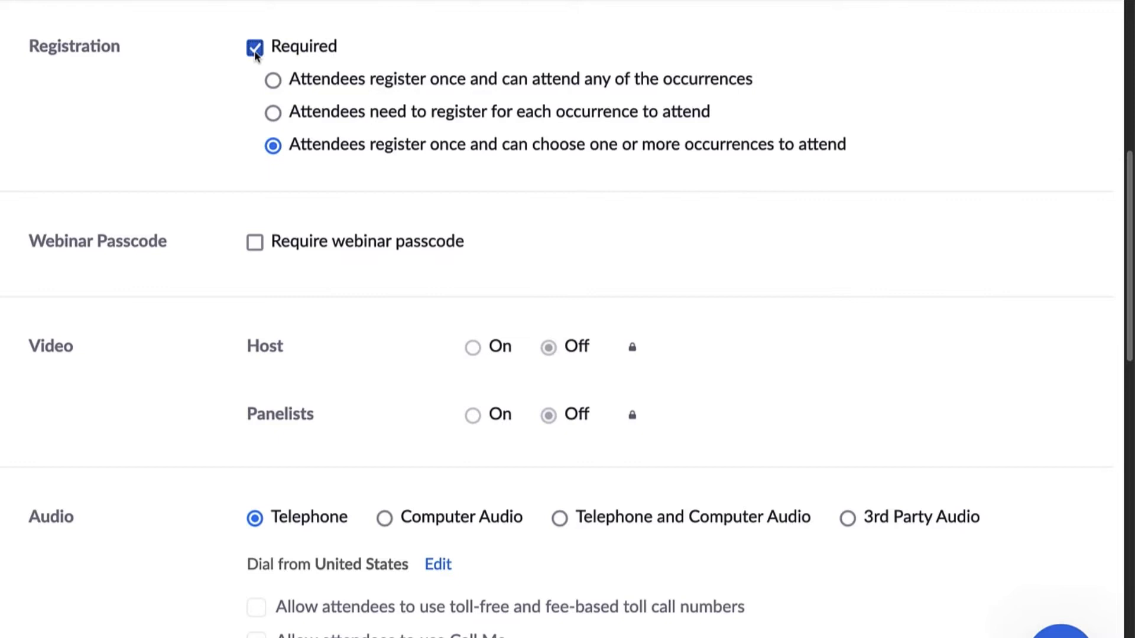
click(272, 82)
click(274, 114)
click(273, 147)
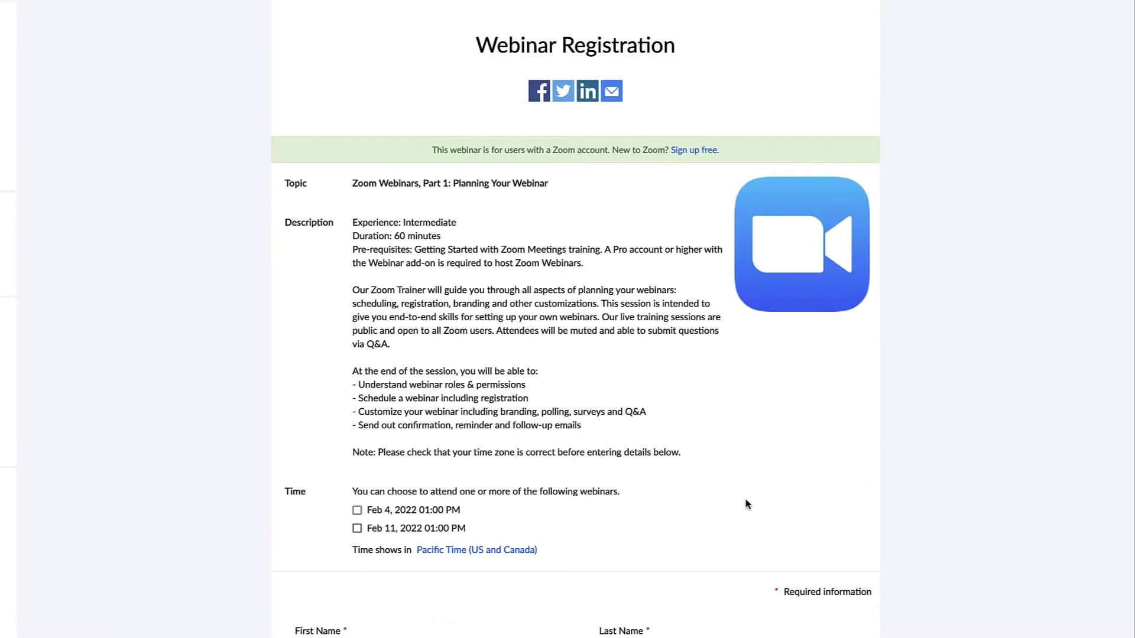
Step: Select both the Feb 4 and Feb 11 sessions in the registration options
scroll(745, 501, down, 3)
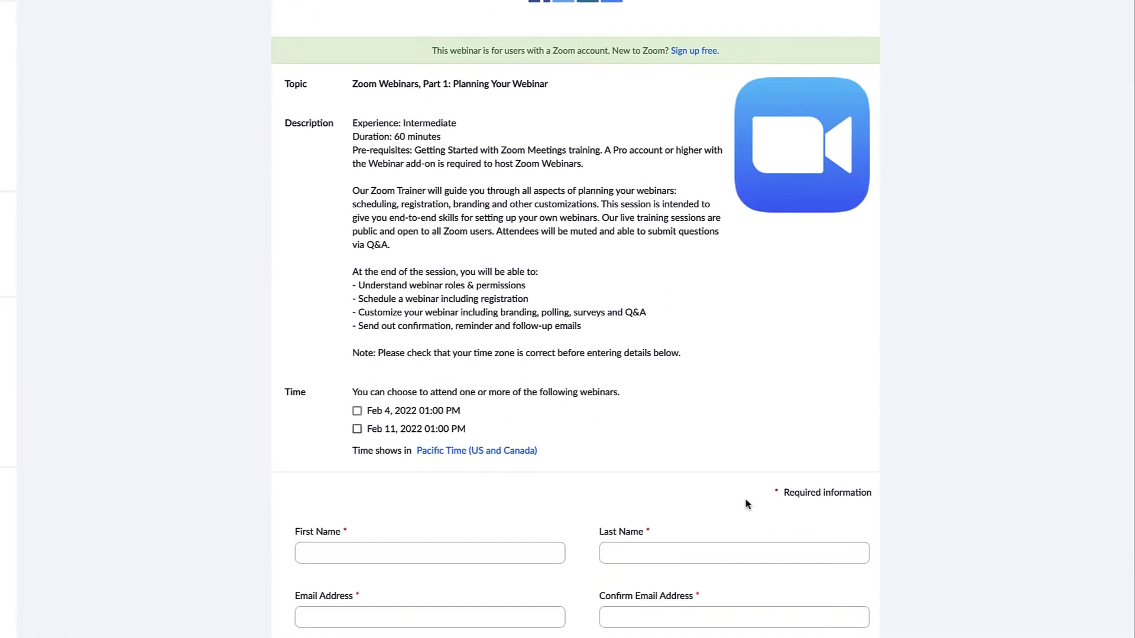
click(357, 301)
click(357, 319)
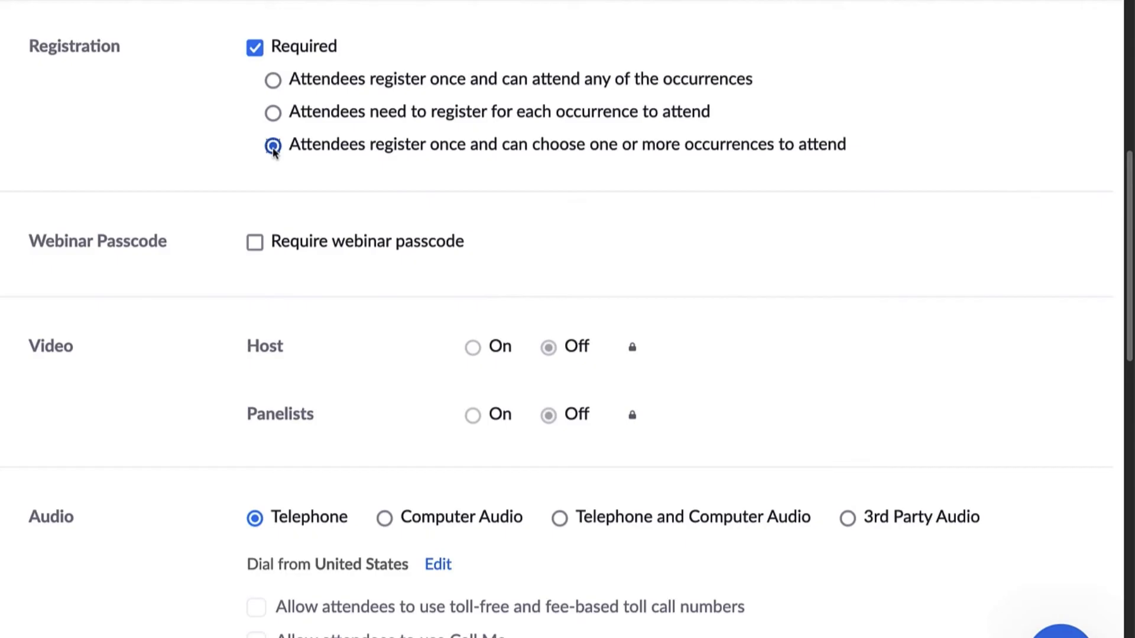
Step: Require a passcode and replace the generated one with a custom numeric passcode
click(255, 242)
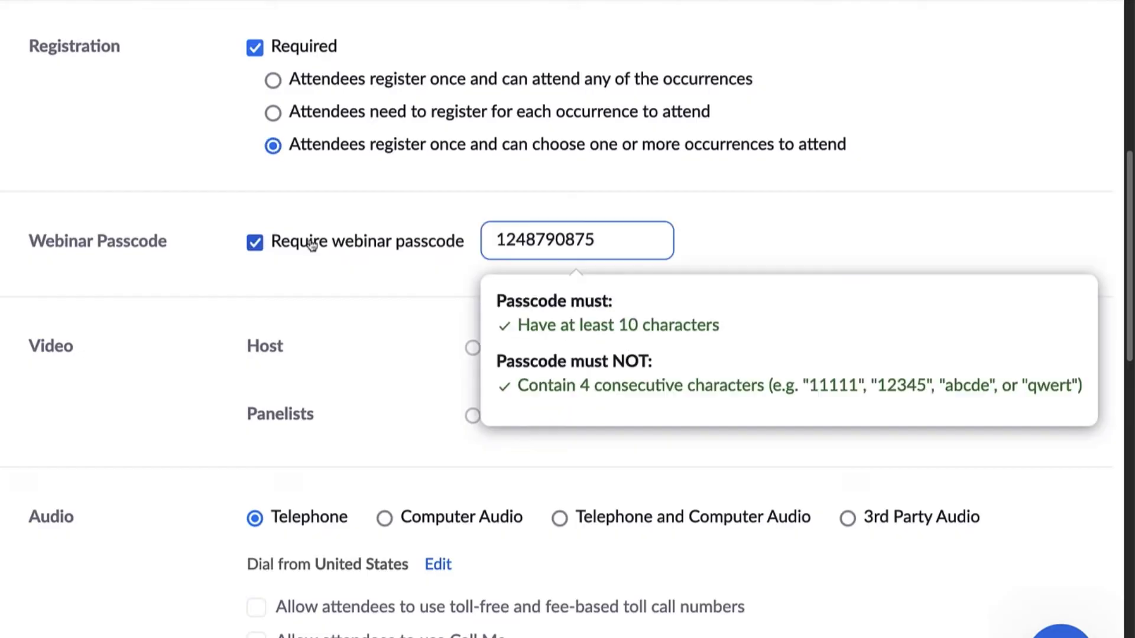
drag(618, 240, 478, 238)
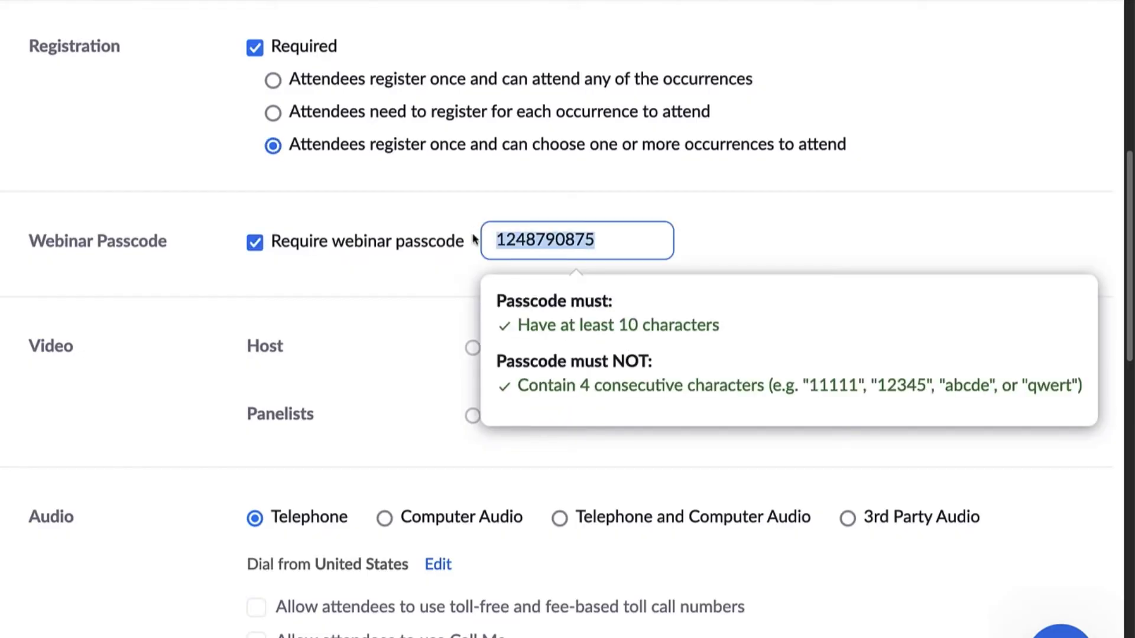
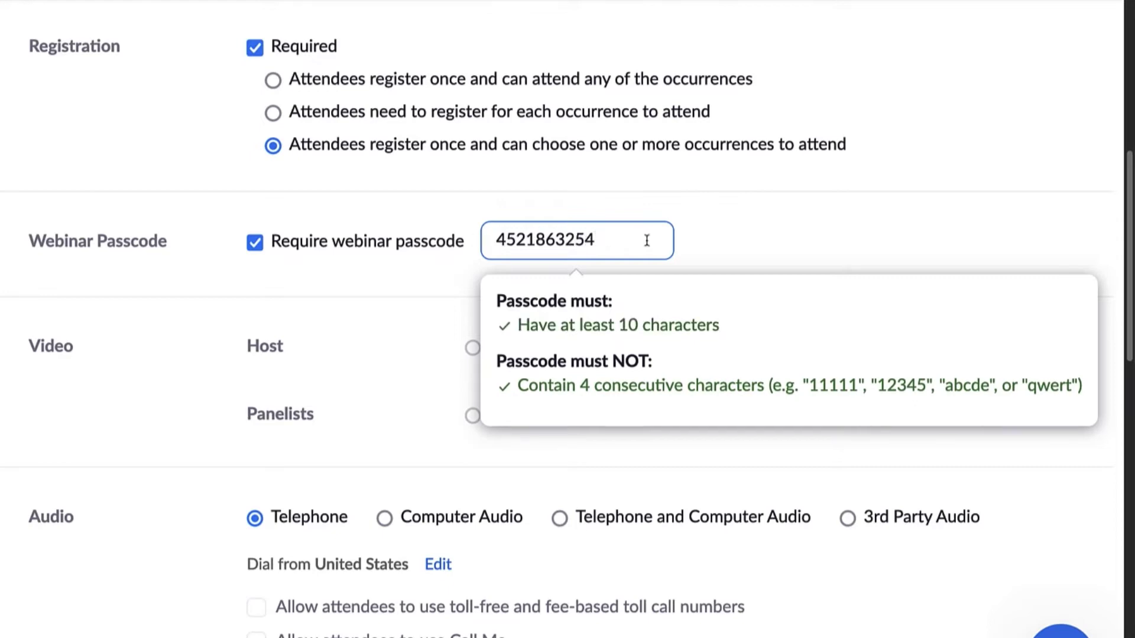
click(687, 246)
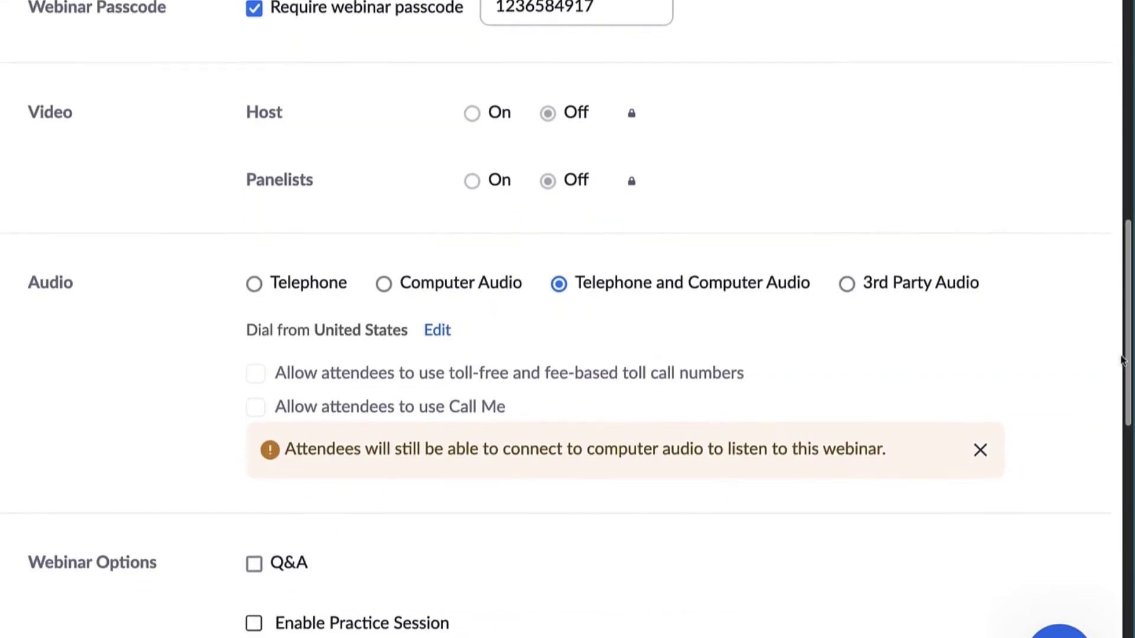
scroll(1120, 373, down, 2)
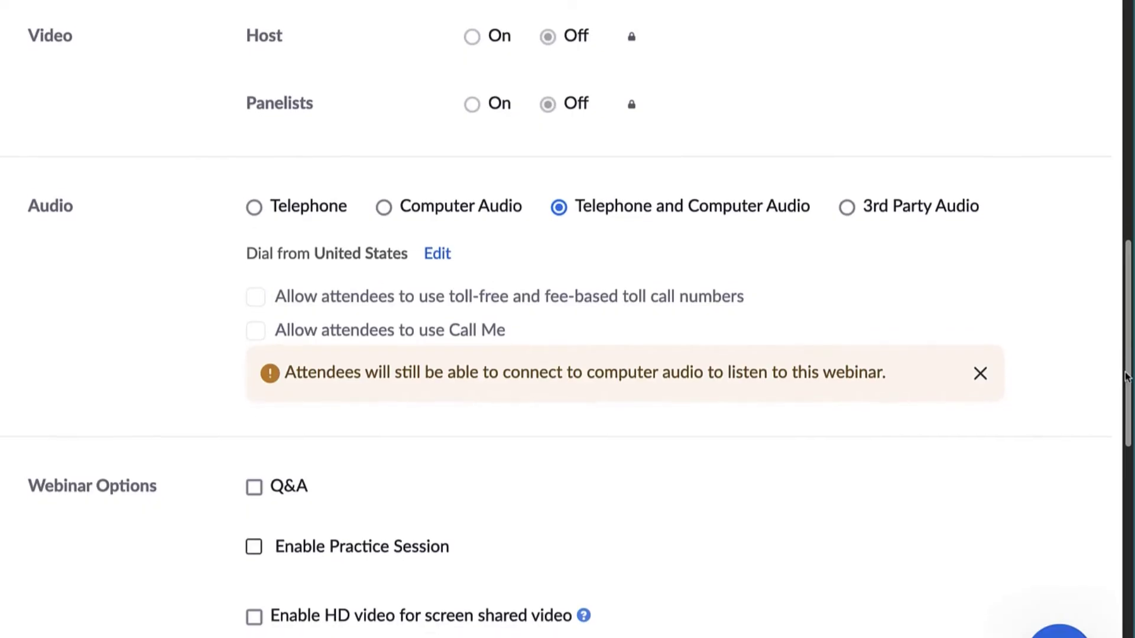
scroll(1123, 410, down, 3)
scroll(1122, 410, down, 1)
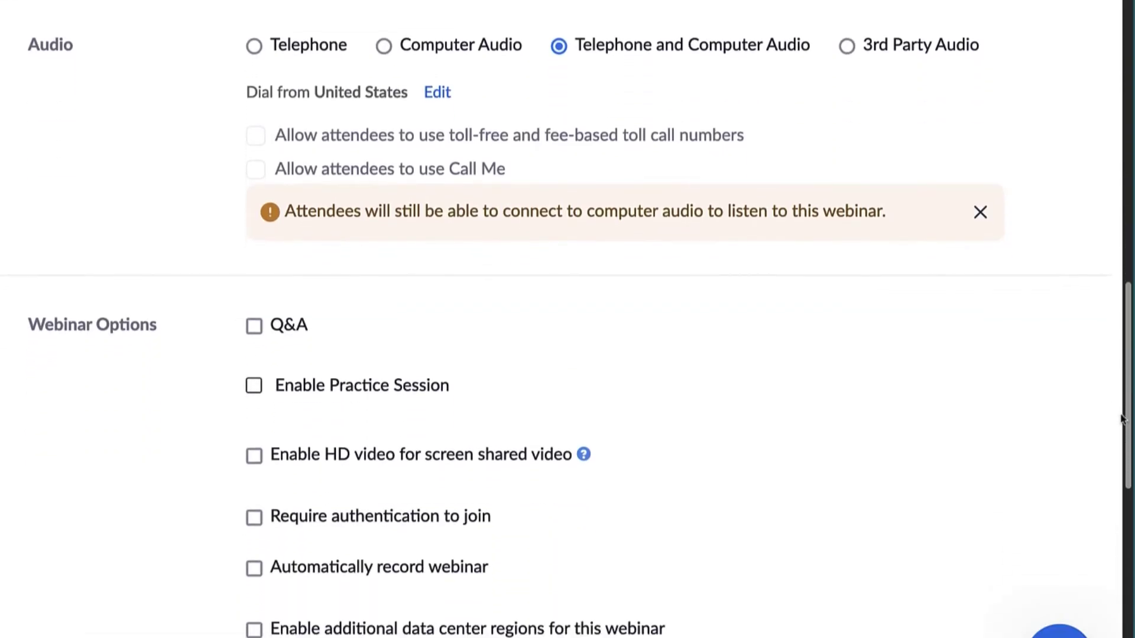
click(254, 48)
click(384, 47)
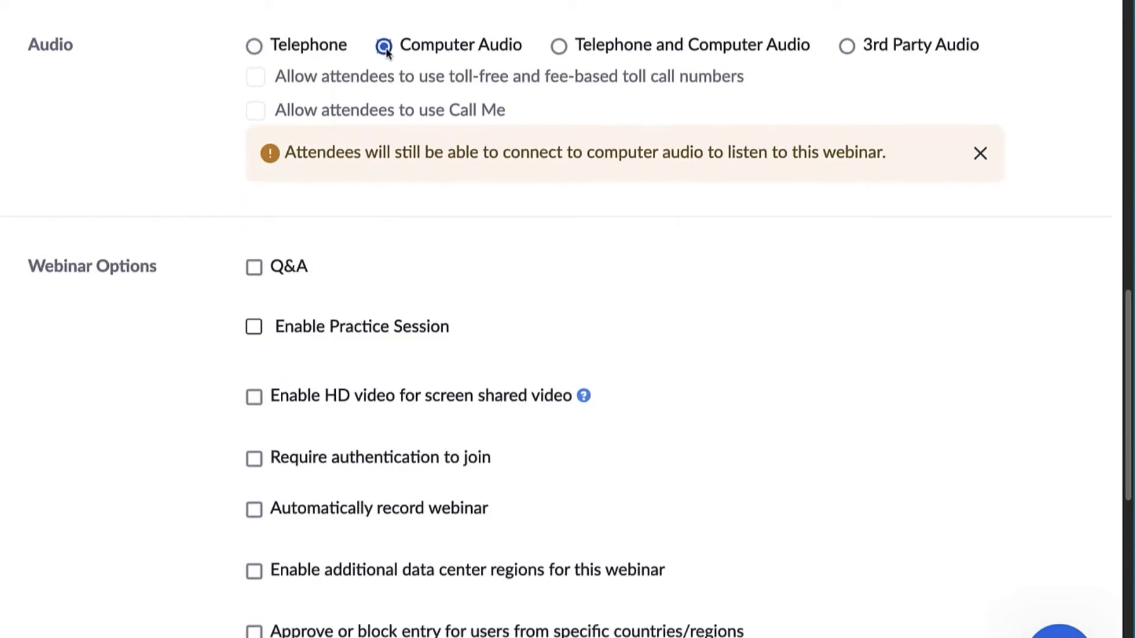
click(559, 48)
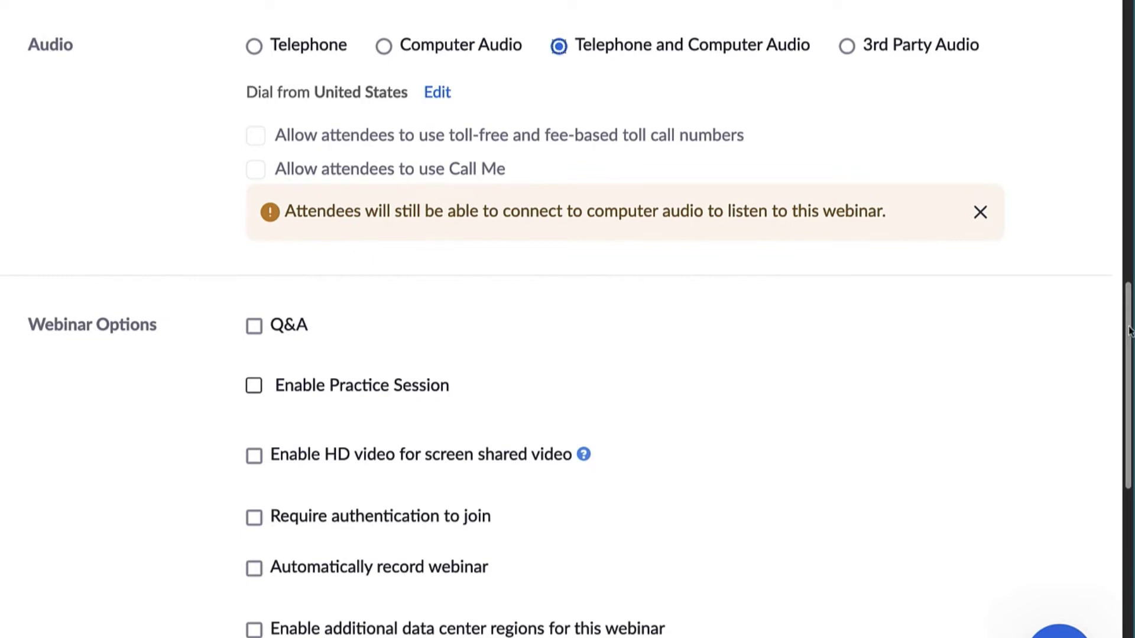
drag(1125, 333, 1125, 408)
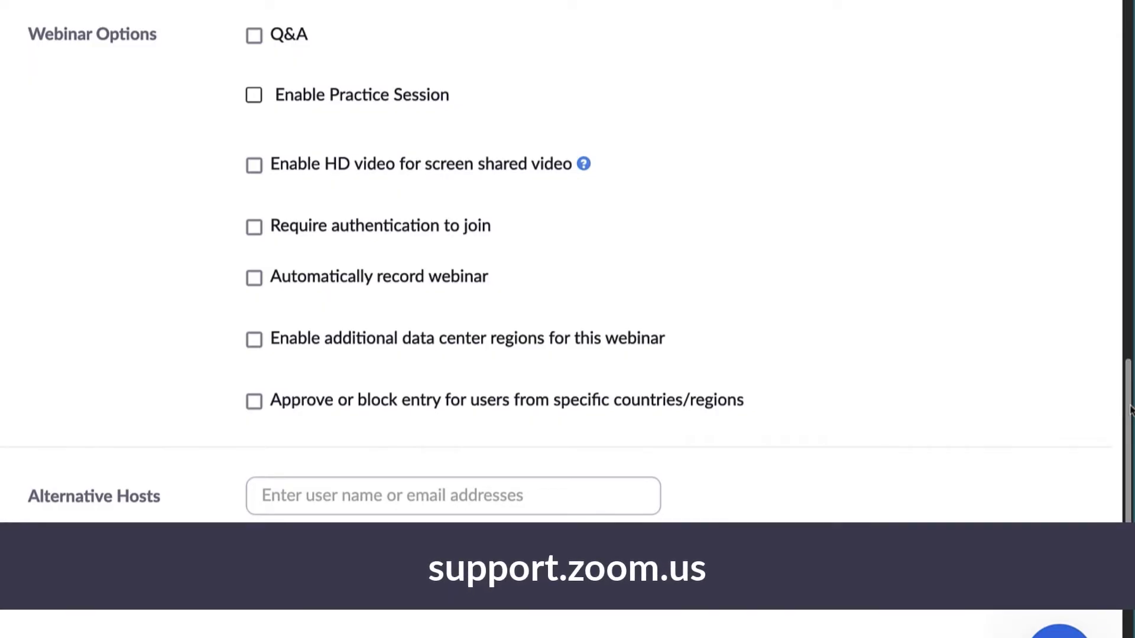
Step: Enable Q&A, a practice session, sign-in authentication and a viewer watermark, leaving HD video off
click(253, 34)
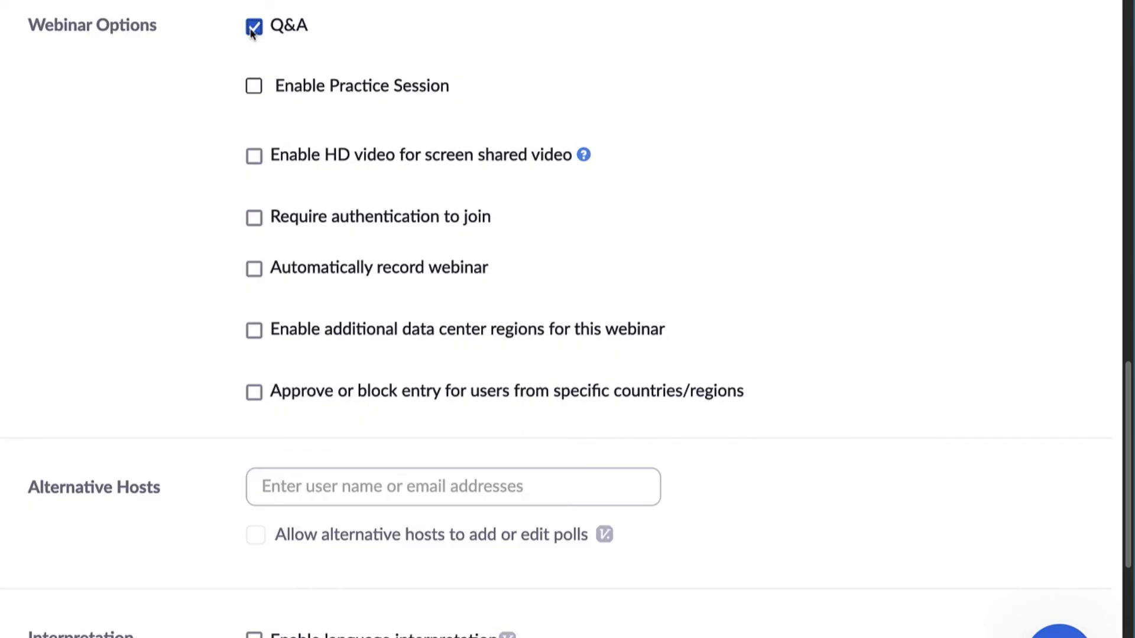
click(254, 87)
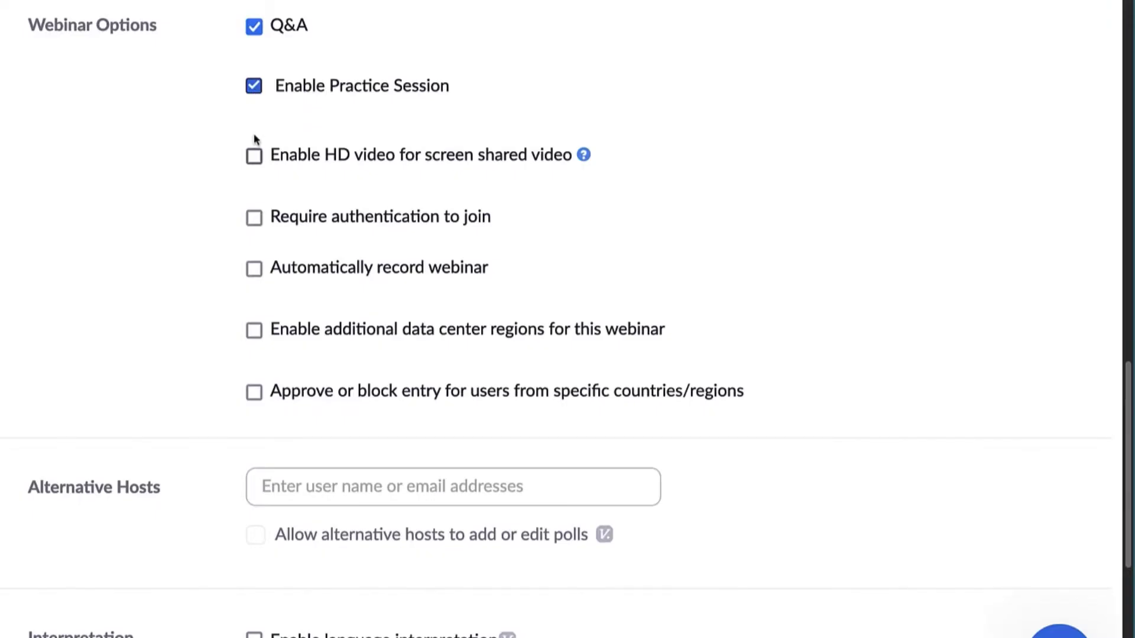
click(254, 156)
click(256, 164)
click(256, 226)
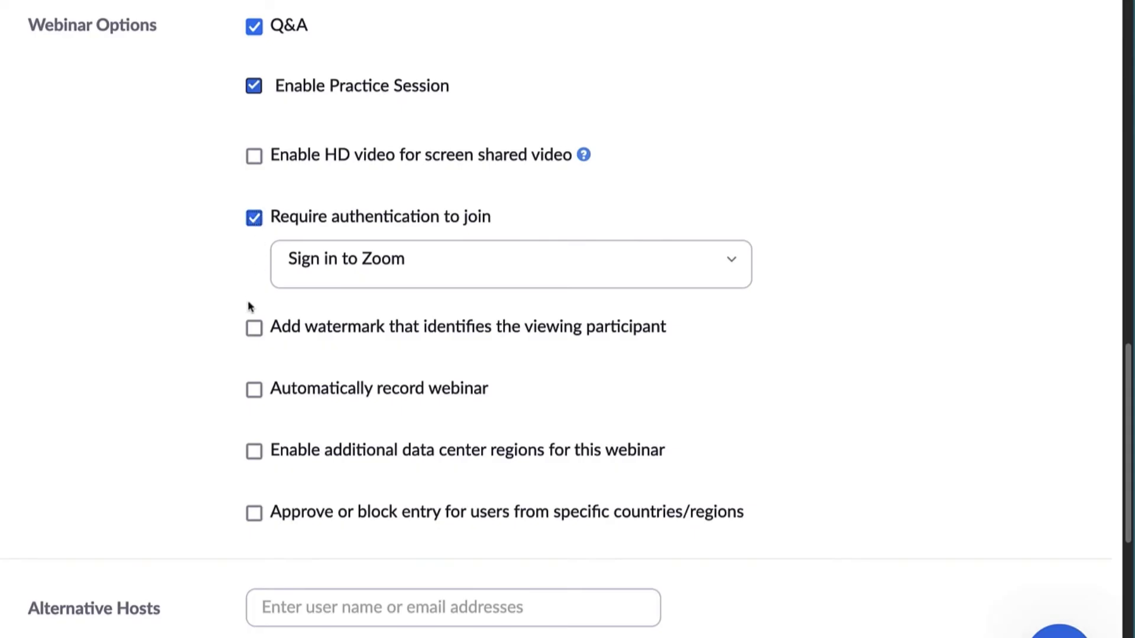
click(255, 332)
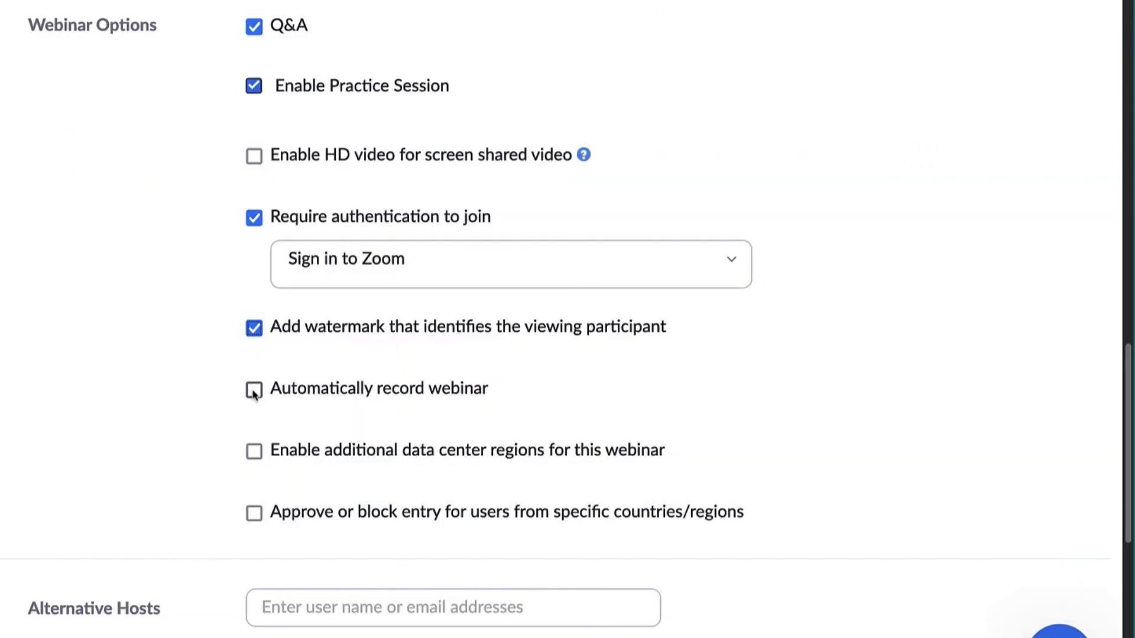
Step: Record automatically to the local computer, leaving data center regions and country restrictions off
click(254, 390)
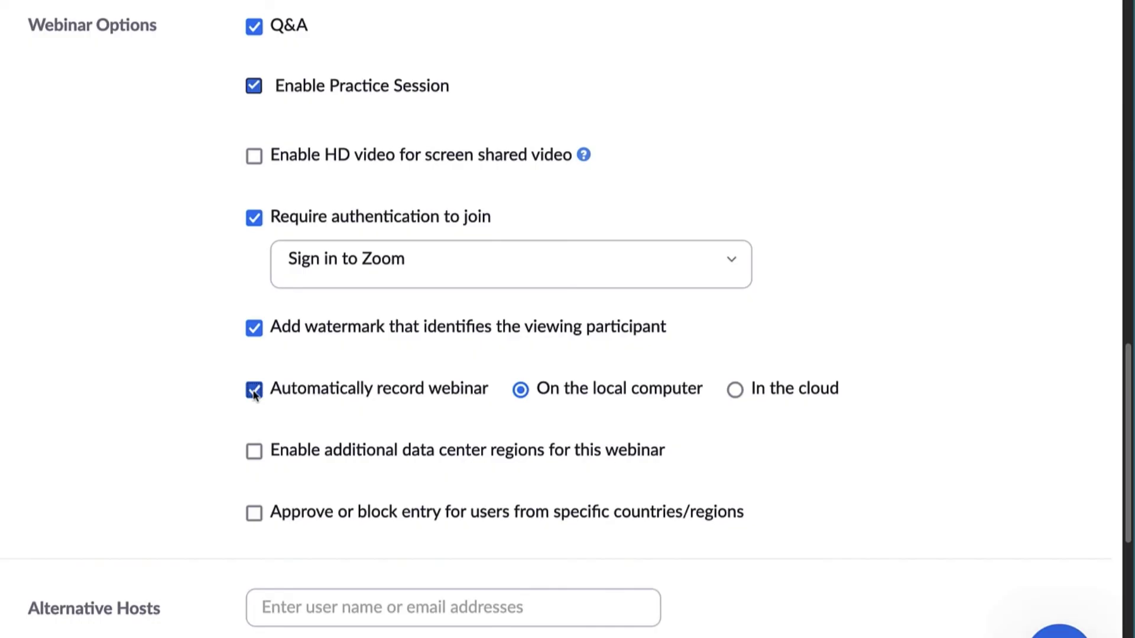
click(254, 450)
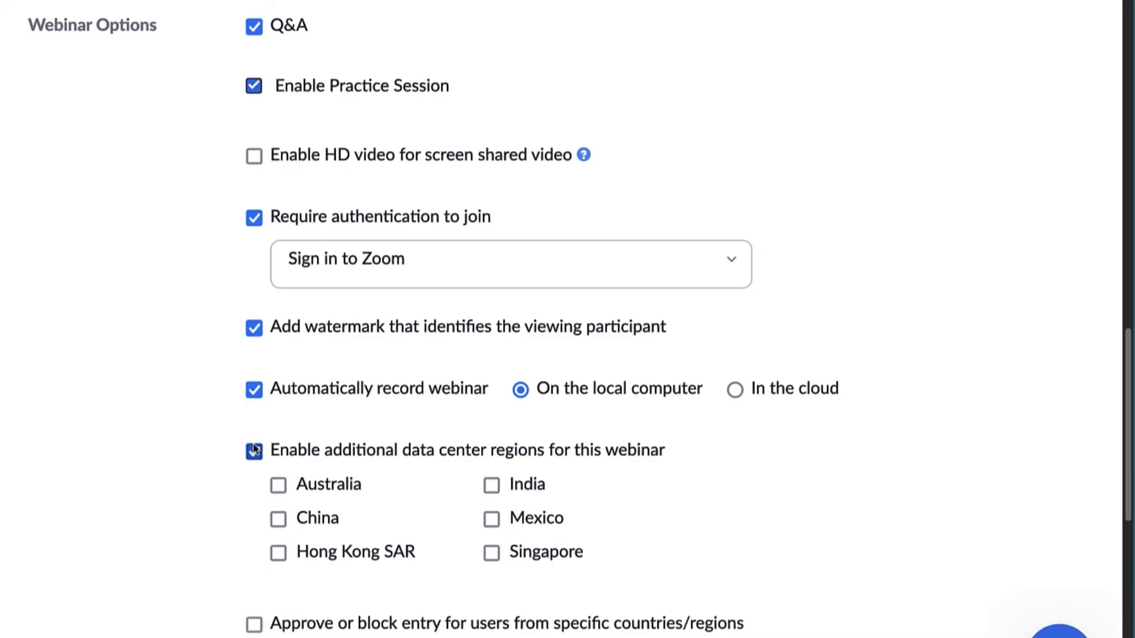
click(254, 451)
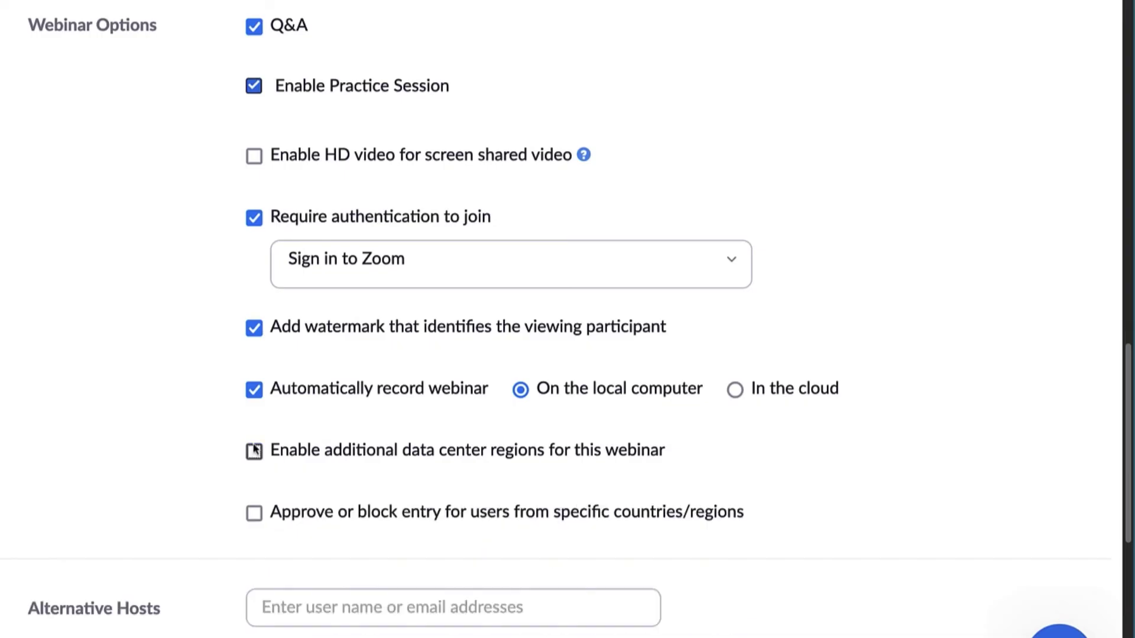
click(254, 512)
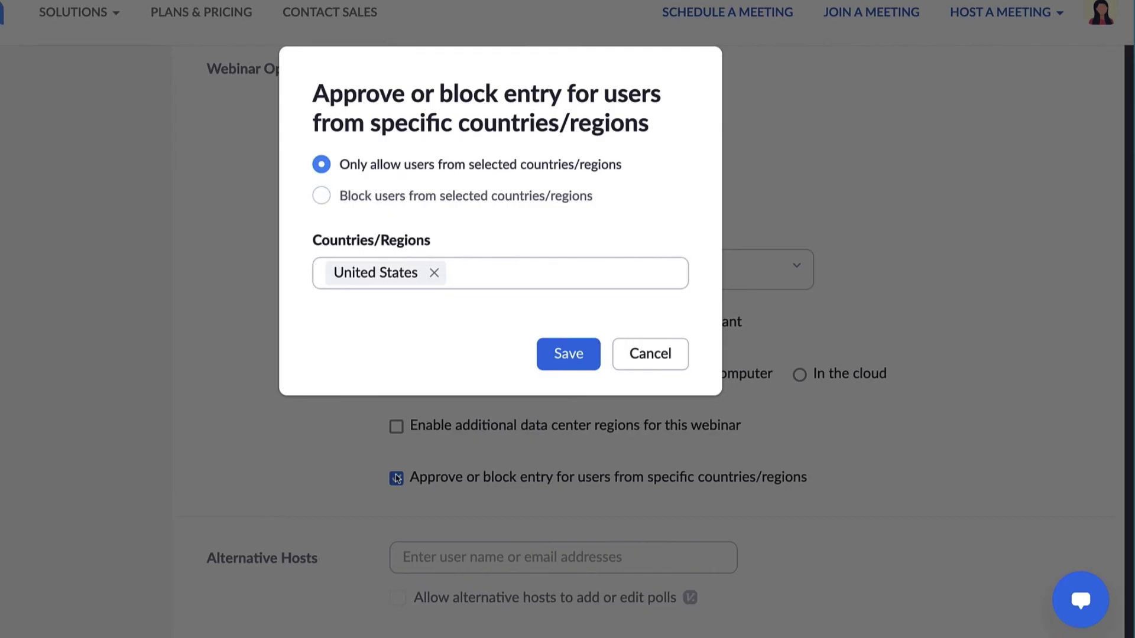
click(651, 355)
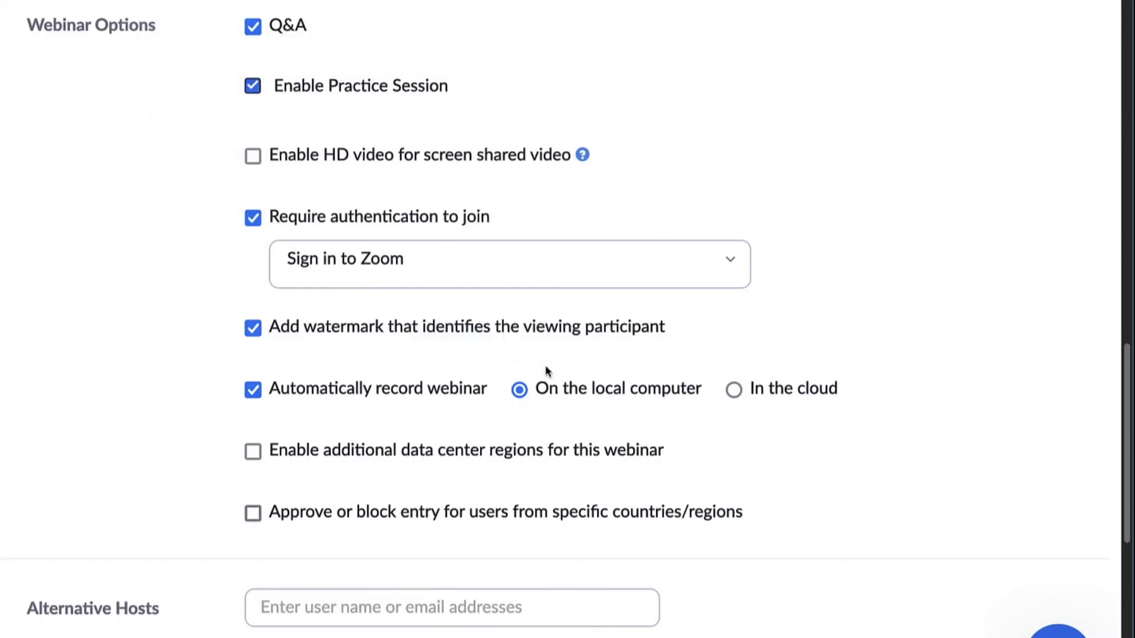
Step: Add a colleague's e-mail as alternative host and look at the language interpretation options
key(Tab)
scroll(1117, 453, down, 10)
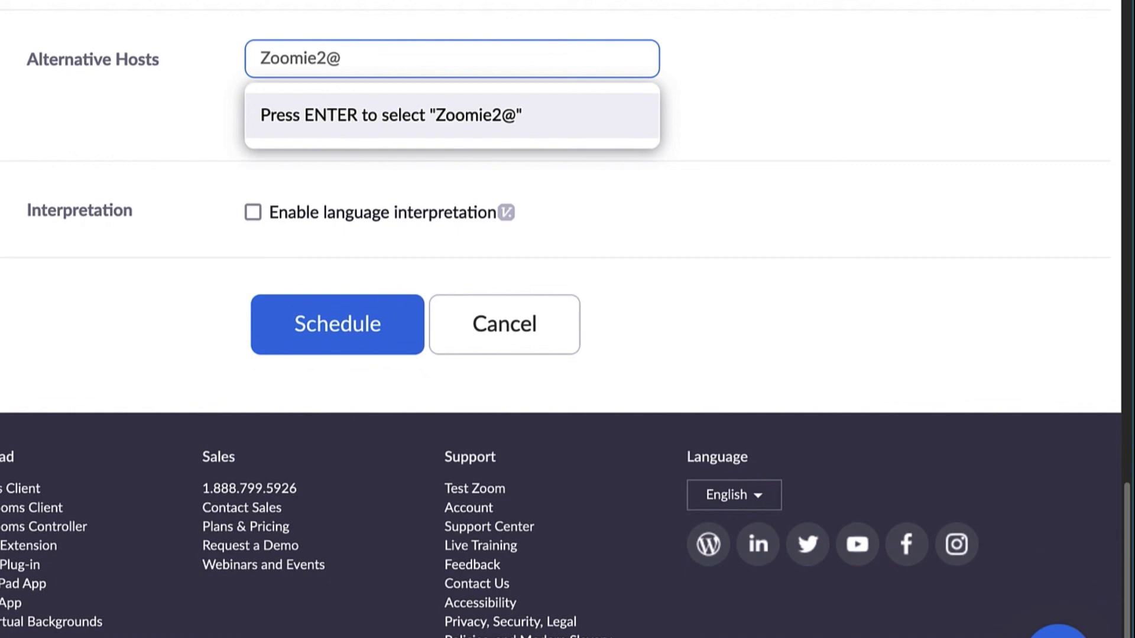
key(Return)
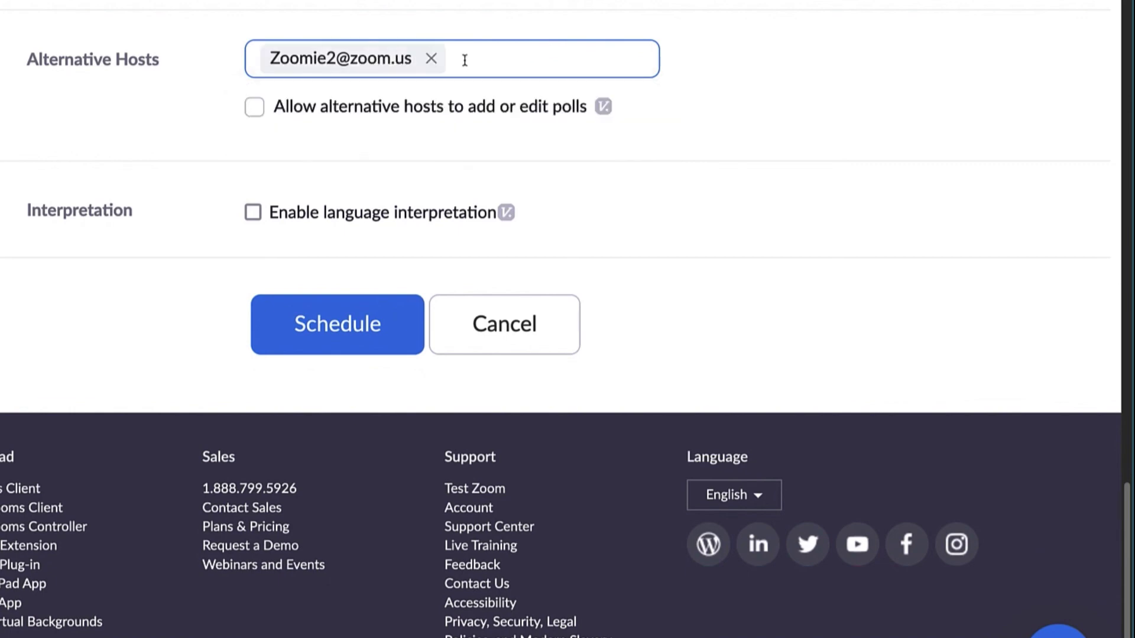
click(254, 214)
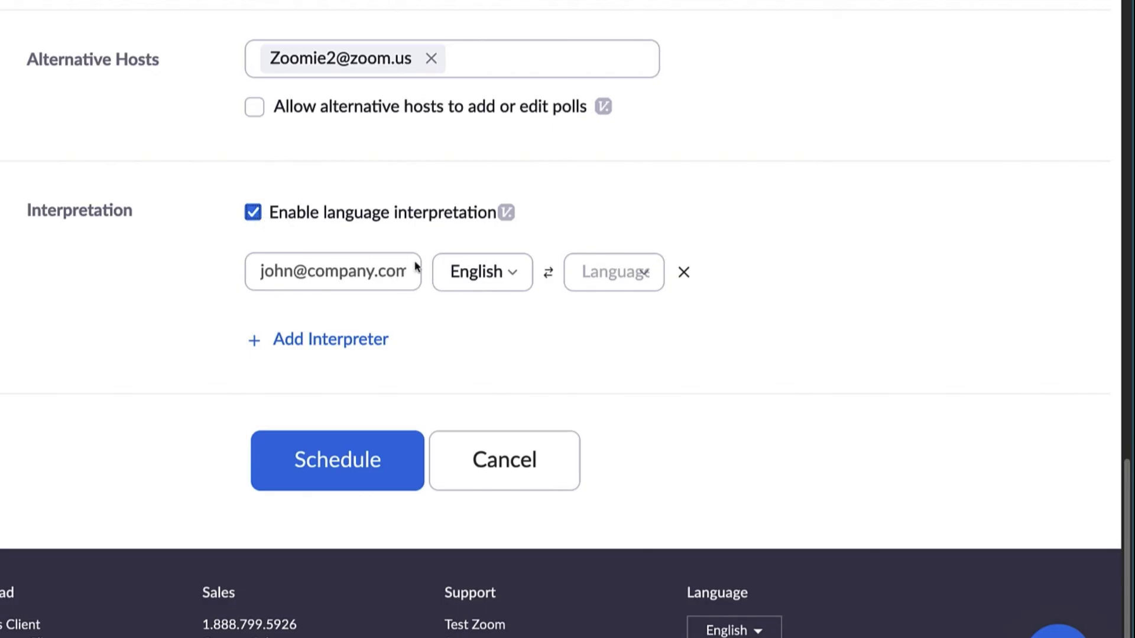
click(648, 278)
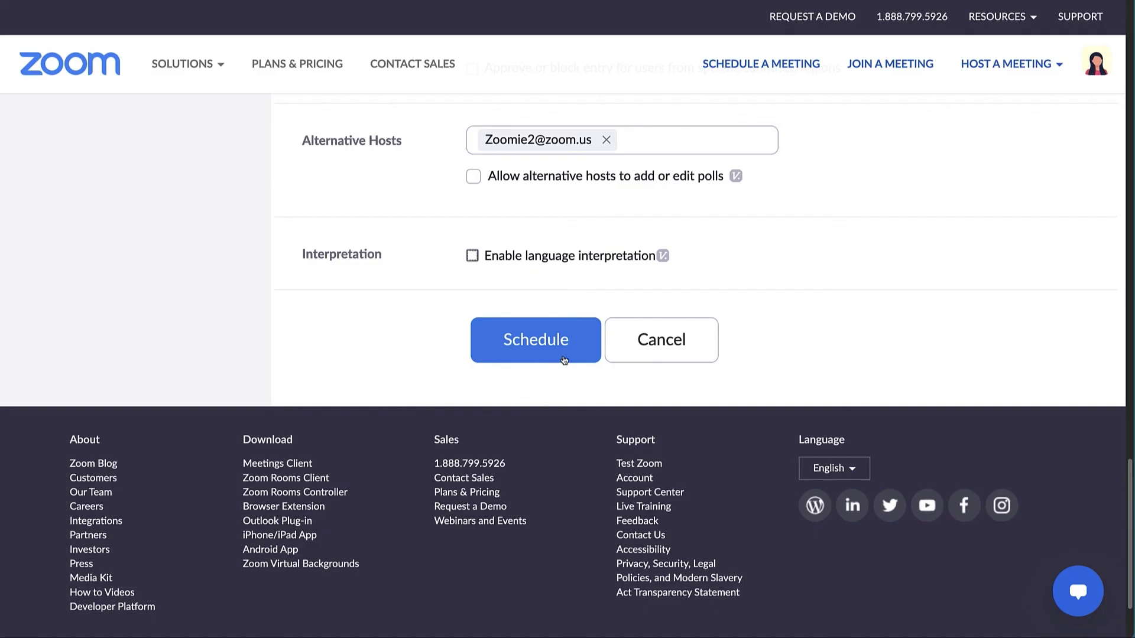
Step: Schedule the webinar and review its Webinar Options summary on the manage page
click(564, 360)
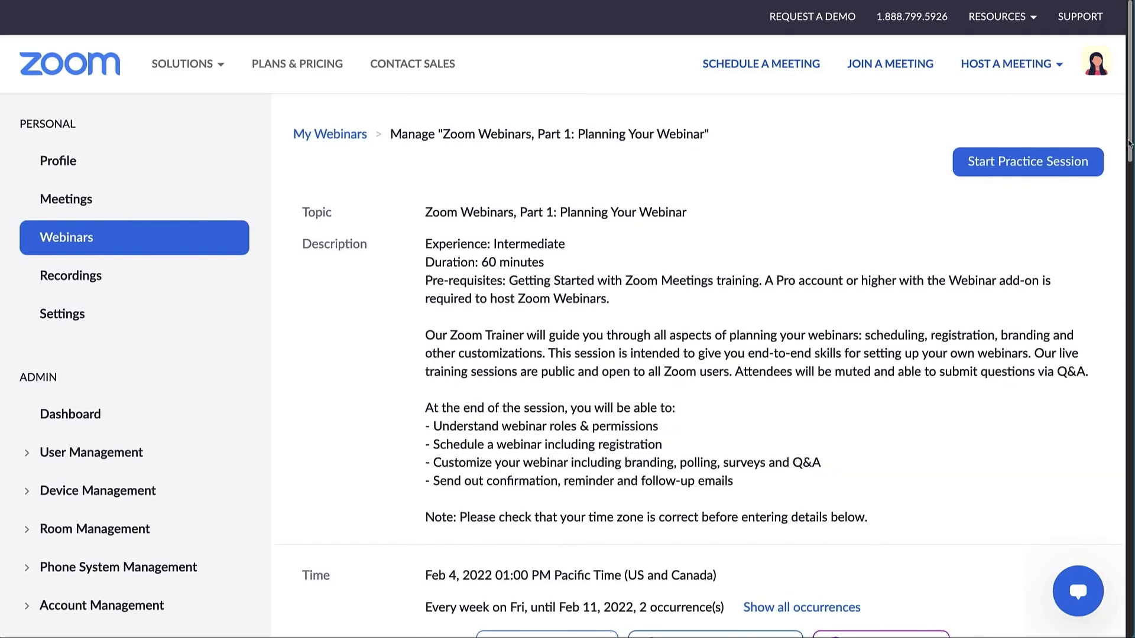
drag(1128, 145, 1127, 317)
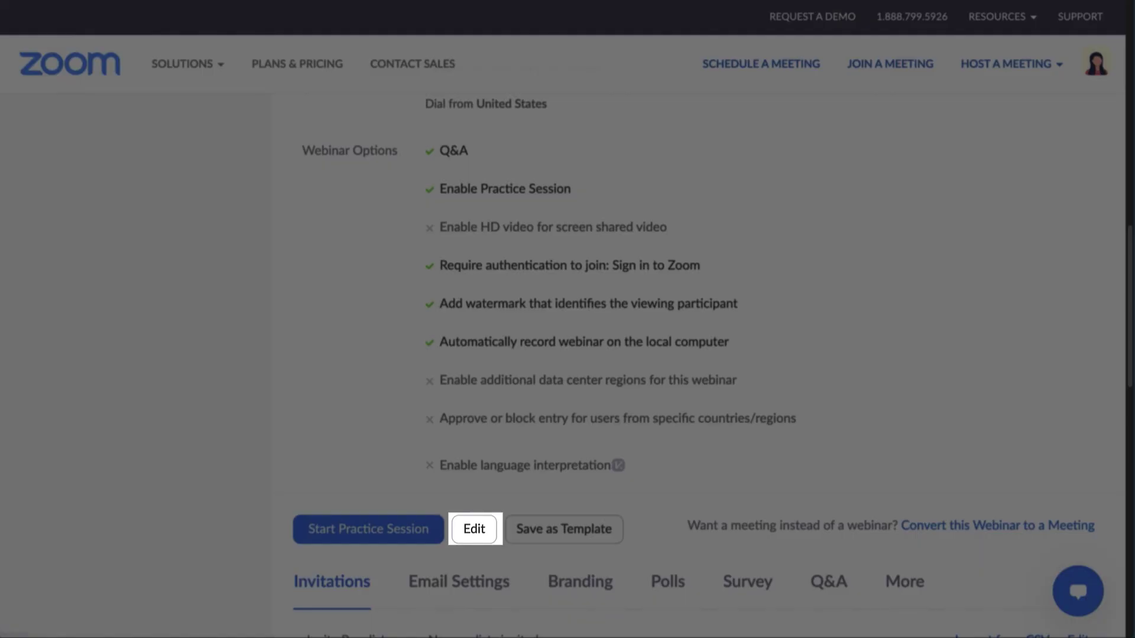